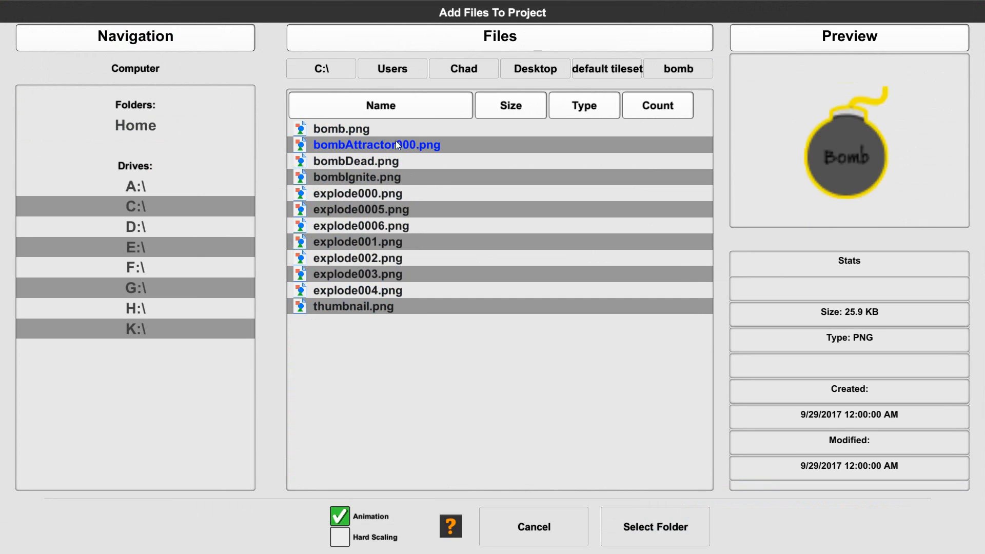
Preview the remaining images in the bomb folder, from bombDead.png and bombIgnite.png through the explode frames to thumbnail.png
click(348, 164)
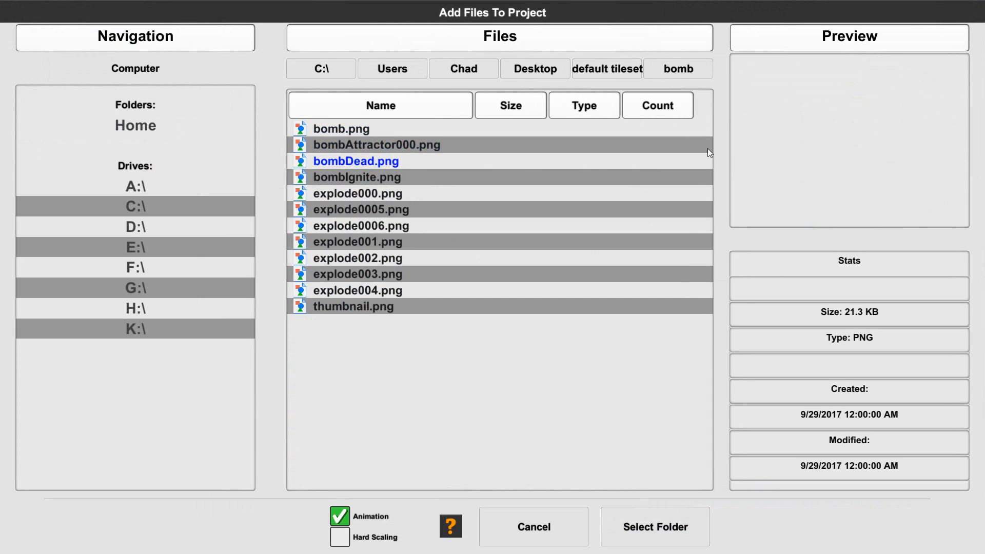
click(344, 181)
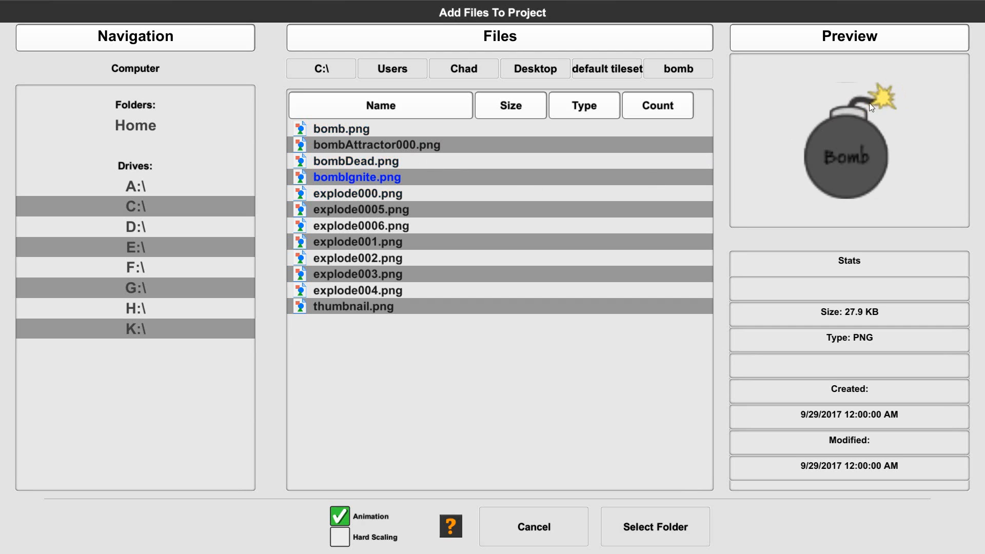
click(343, 194)
click(341, 211)
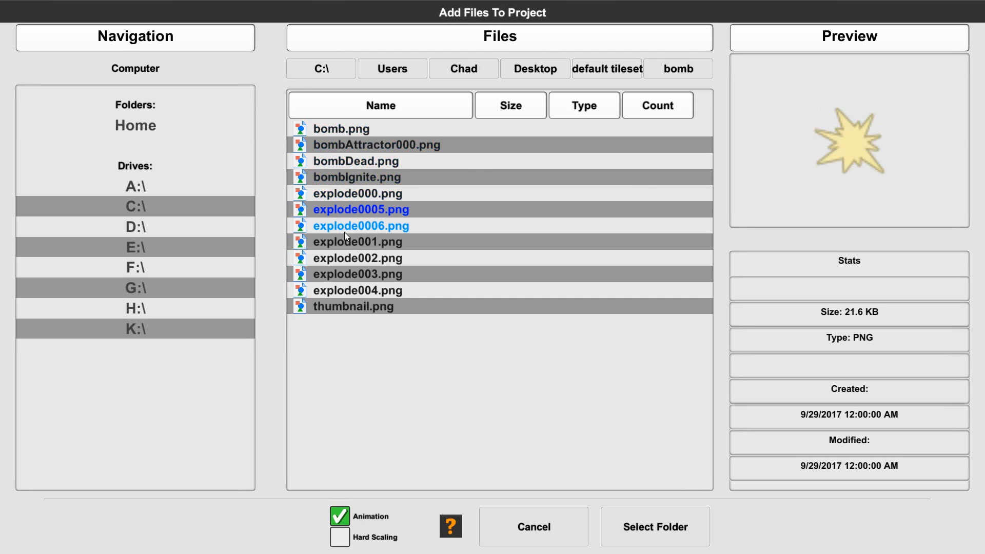
click(344, 232)
click(347, 239)
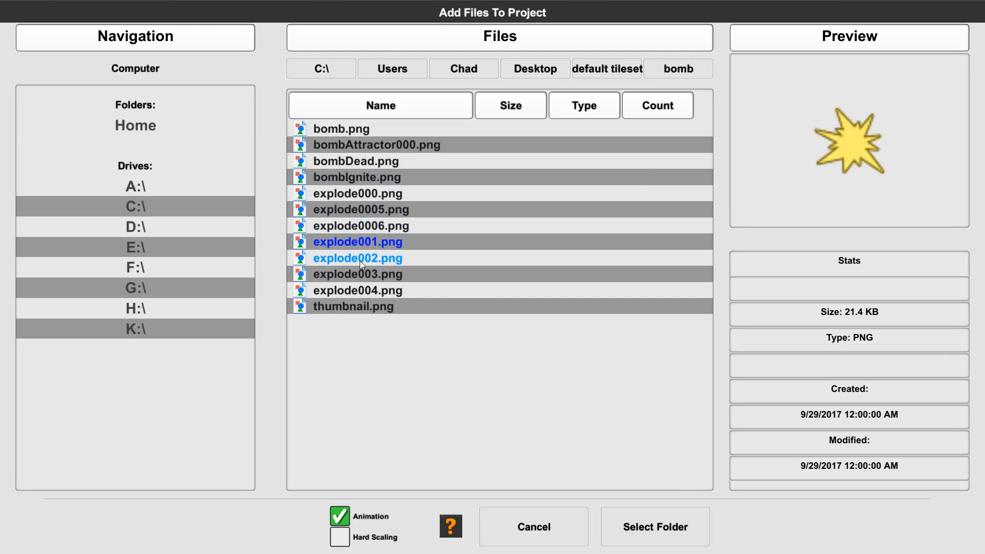
click(360, 261)
click(359, 277)
click(359, 290)
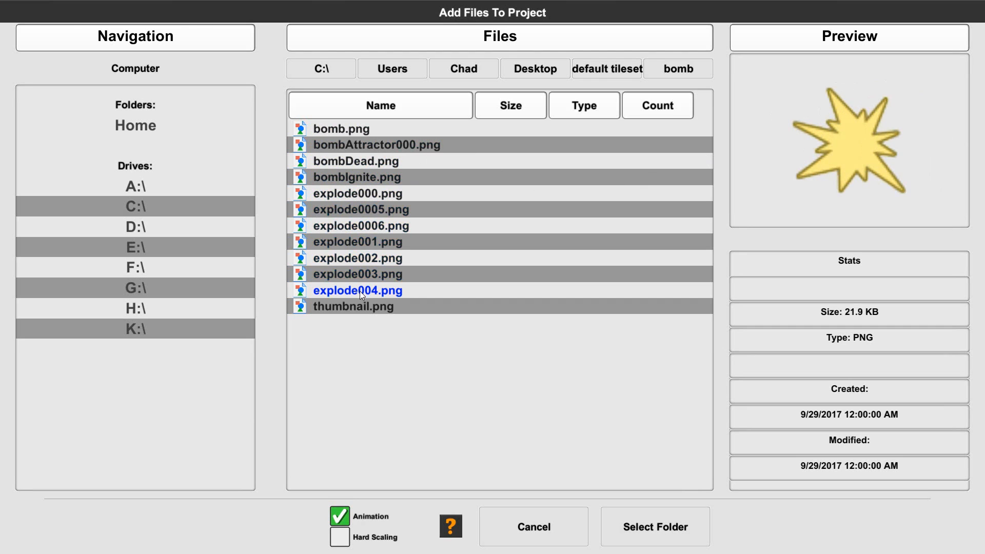
click(339, 311)
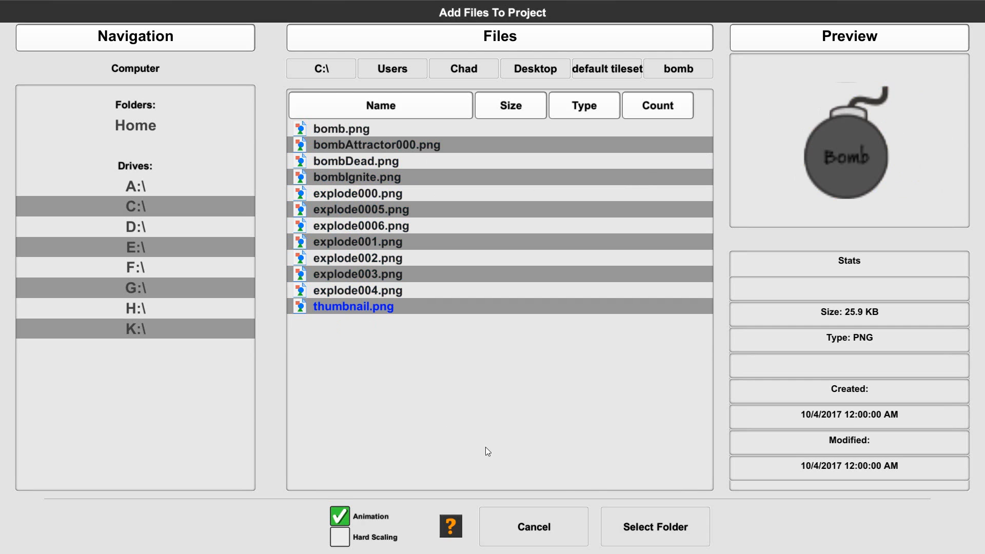
Add the bomb folder to the project and assign the Bomb tile type to its new tile
click(667, 528)
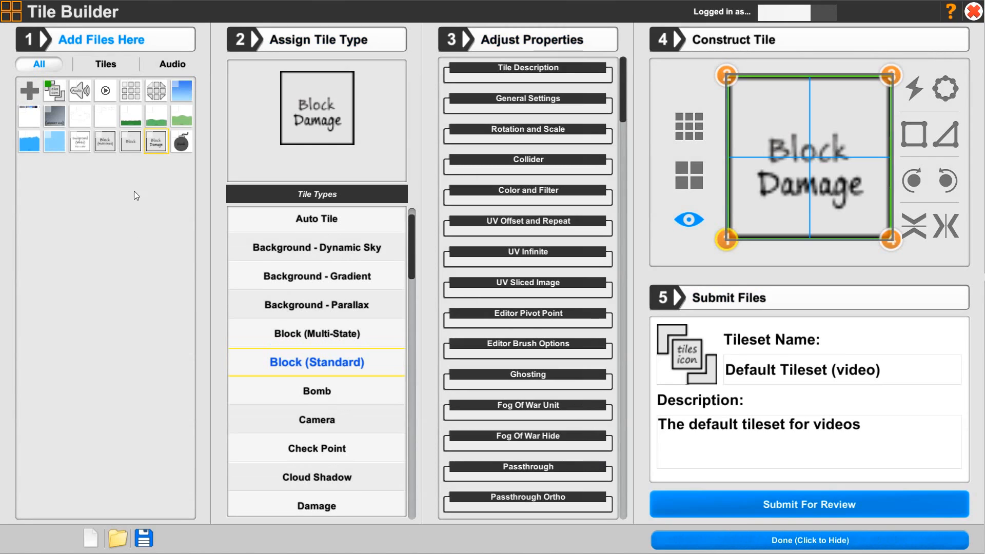
click(183, 146)
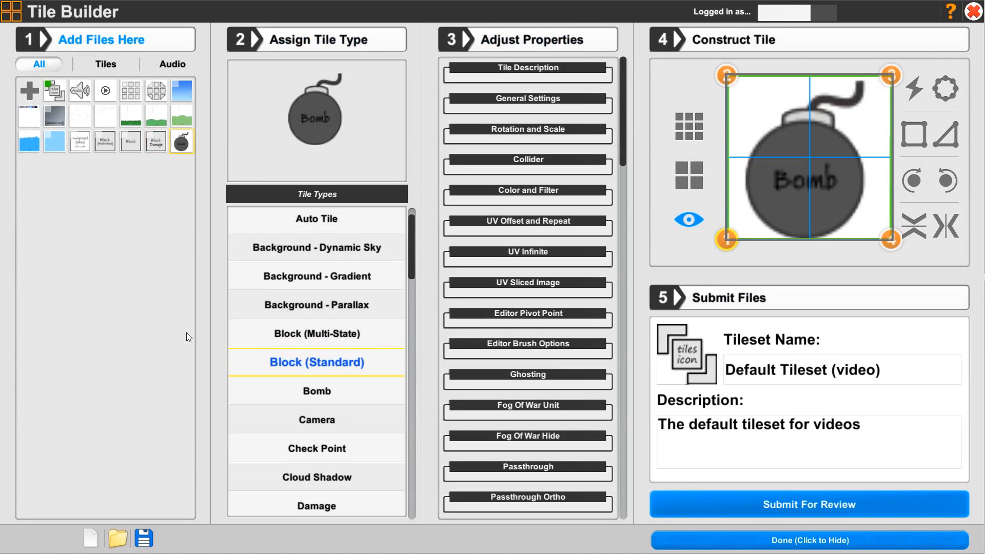
click(307, 391)
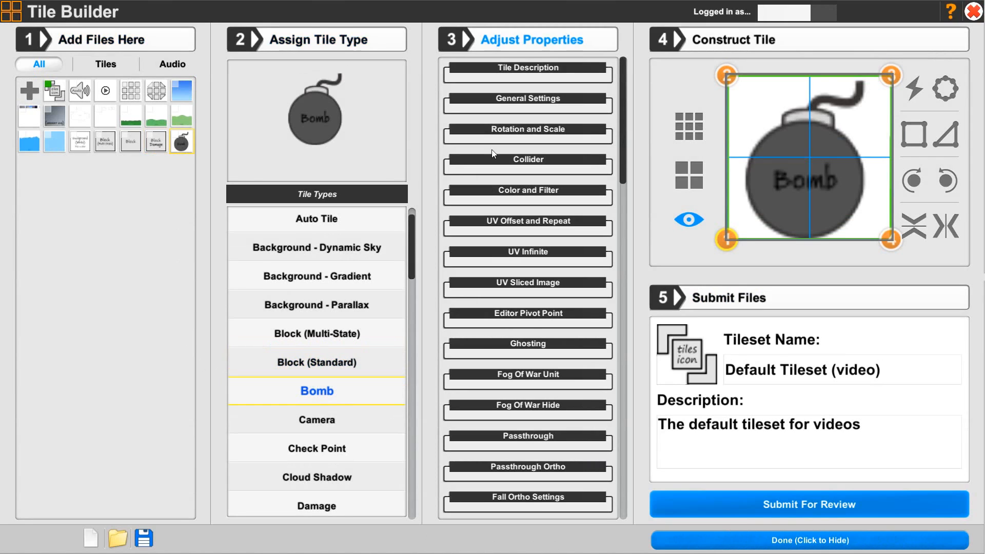
Name the tile "Bomb" and enter "Explodes on contact" as its description
click(509, 68)
click(482, 111)
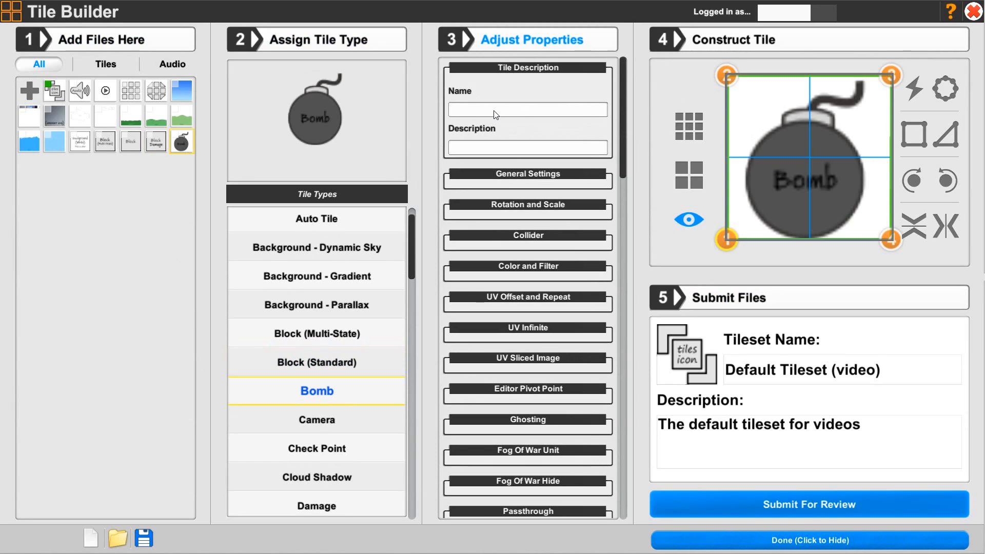
text(Bomb)
text(Explodes )
text(on cnt)
key(BackSpace)
key(BackSpace)
text(ontact)
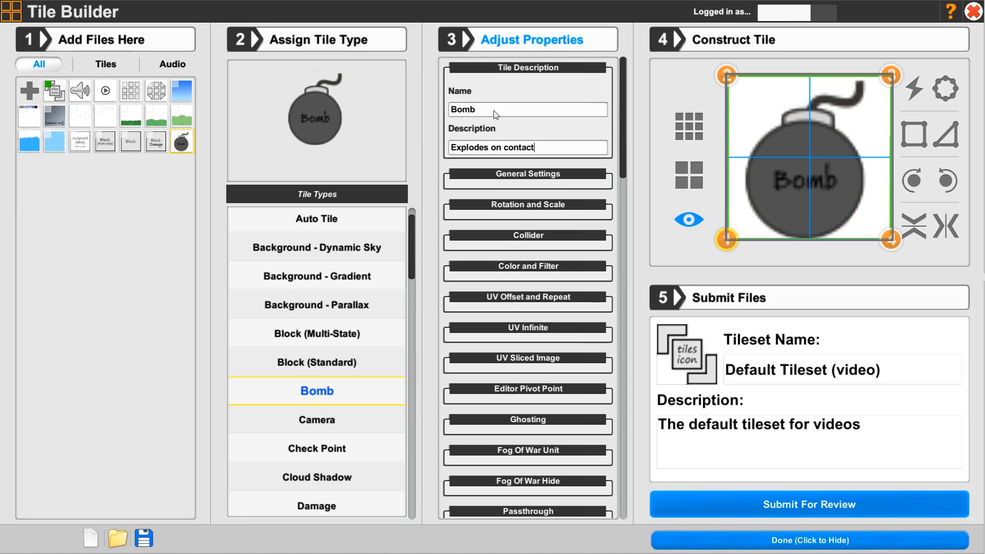
Choose "thumbnail" as the bomb tile's thumbnail image in the general settings
click(473, 174)
click(512, 70)
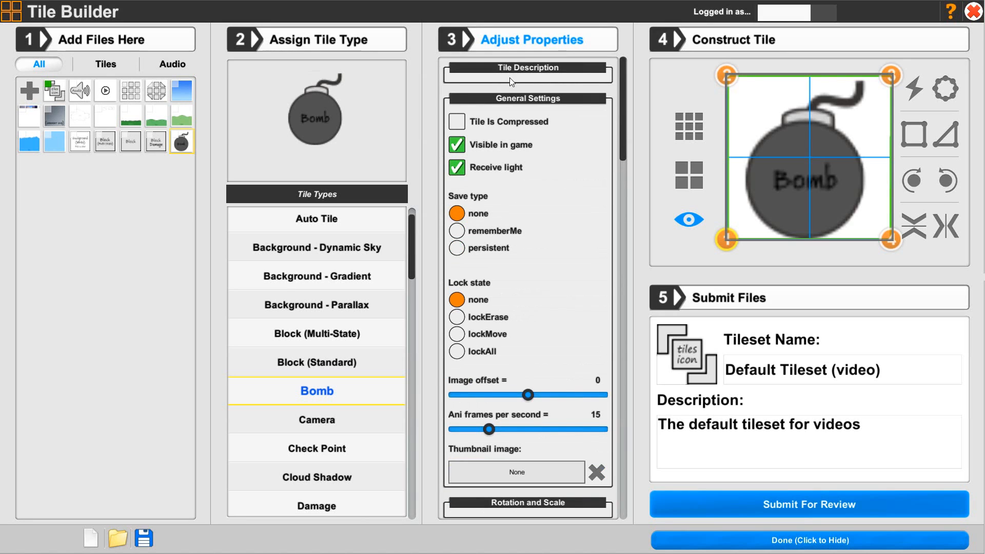
click(508, 472)
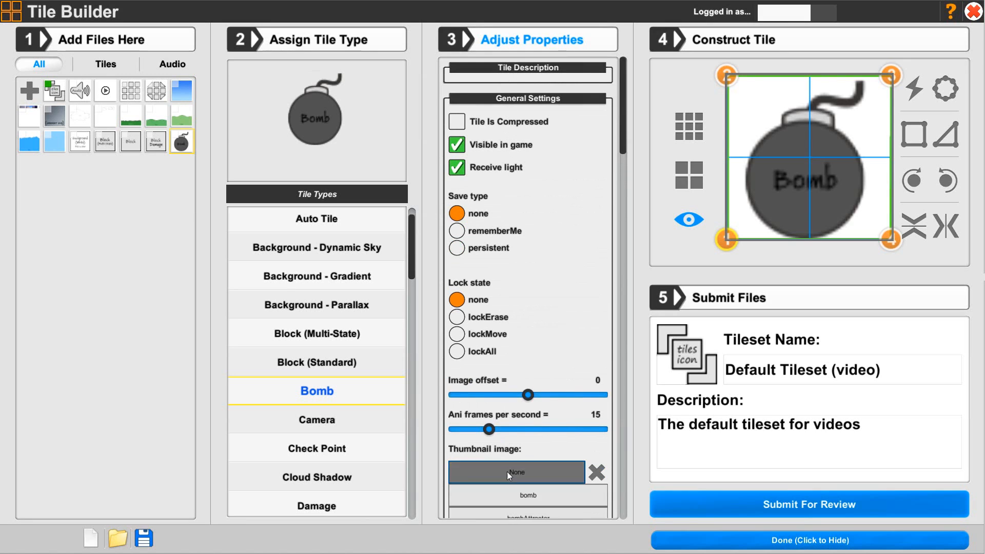
scroll(509, 472, down, 3)
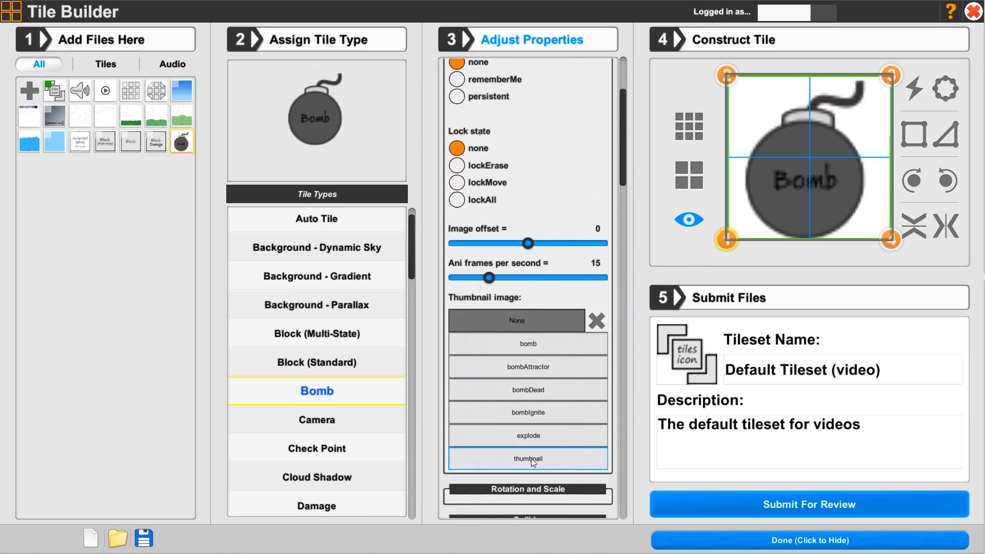
click(531, 458)
Set the bomb tile's animation frames per second to 8 and its image offset to 4
mouse_move(478, 281)
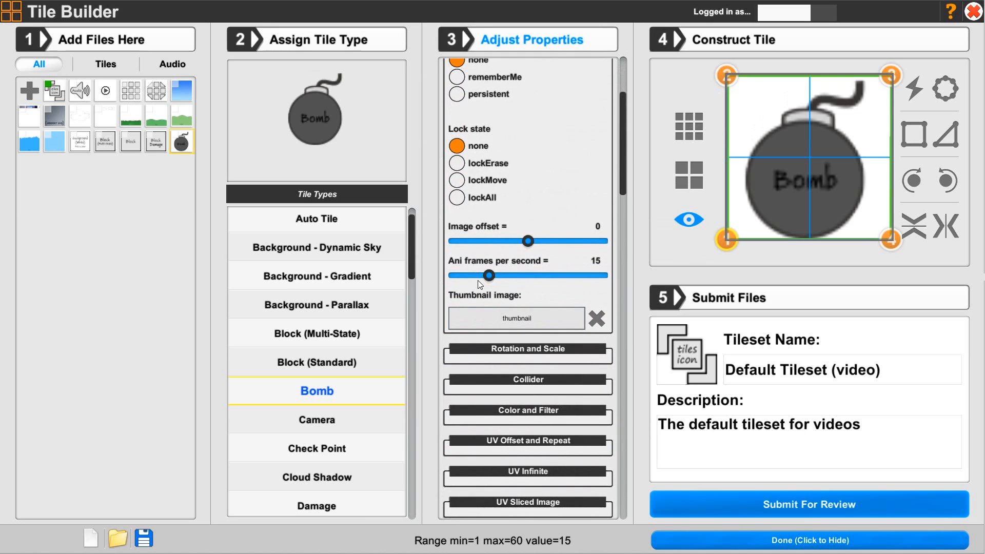
mouse_move(478, 277)
mouse_down()
mouse_move(466, 278)
mouse_move(476, 277)
mouse_up()
scroll(475, 296, up, 3)
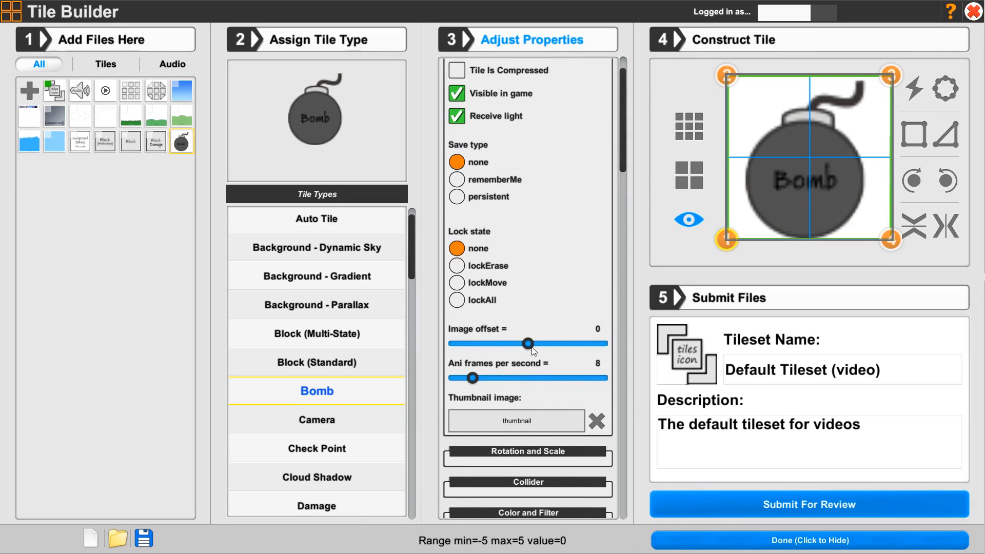
drag(528, 344, 587, 350)
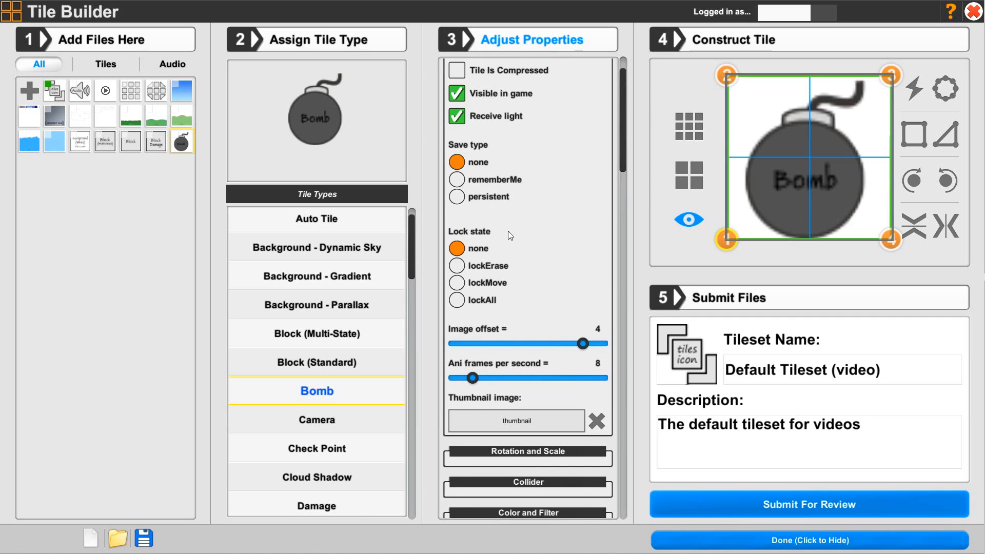
scroll(511, 185, up, 2)
click(509, 102)
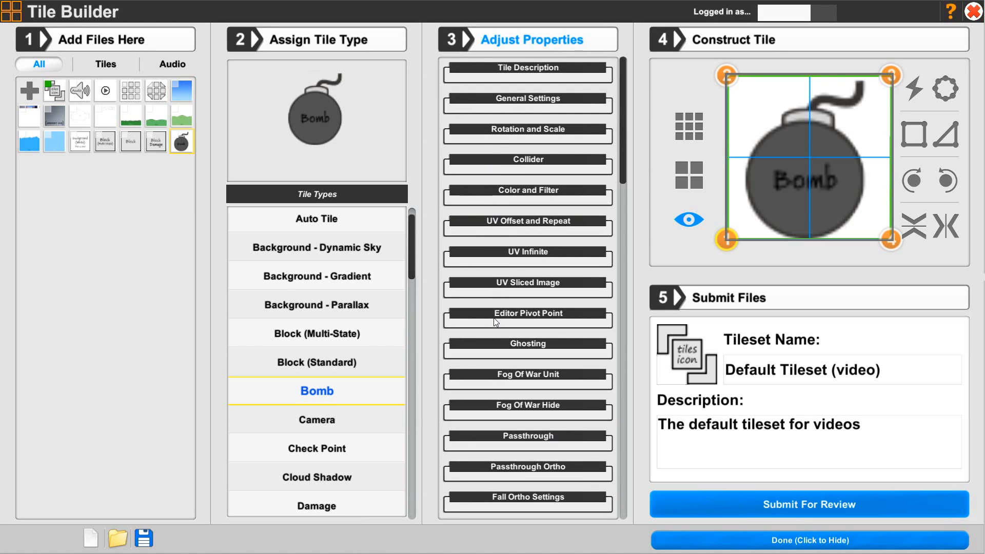
Assign the tile animations: bomb for Start and Idle, and bombIgnite for Trigger Enter
drag(622, 175, 624, 338)
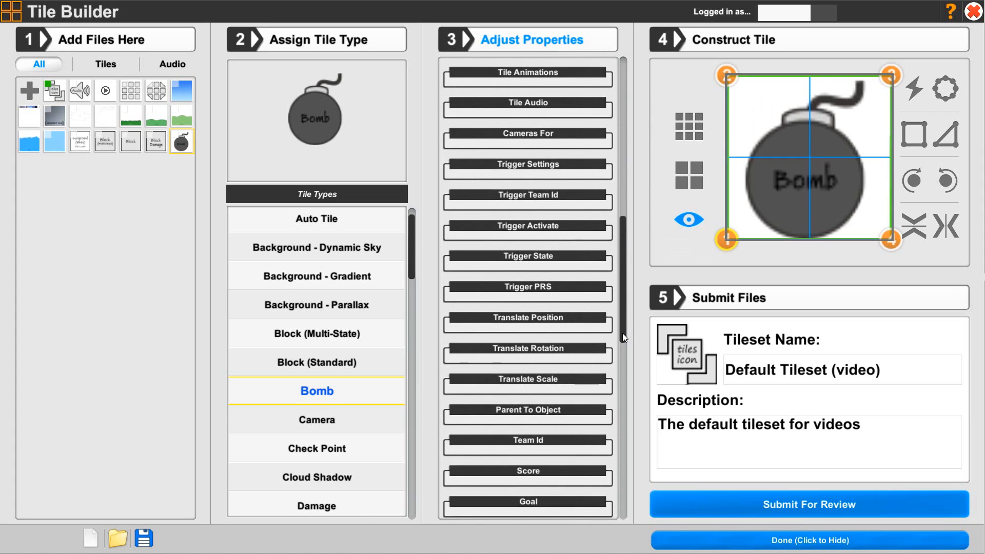
click(517, 75)
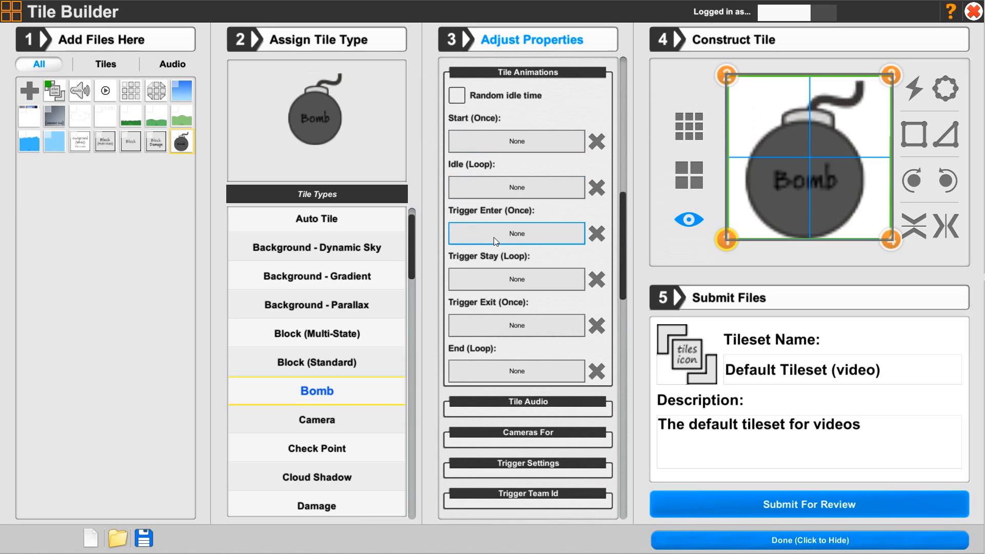
click(497, 141)
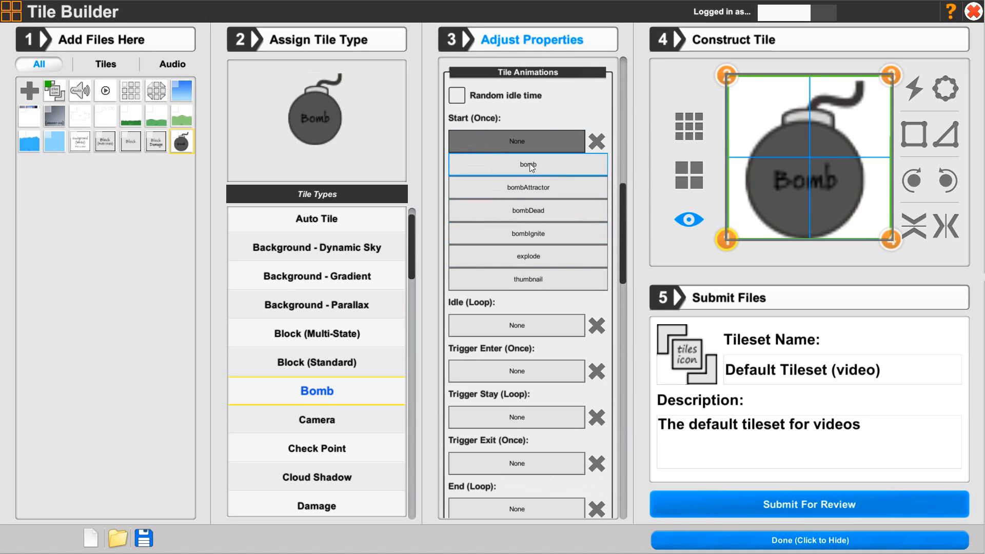
click(516, 163)
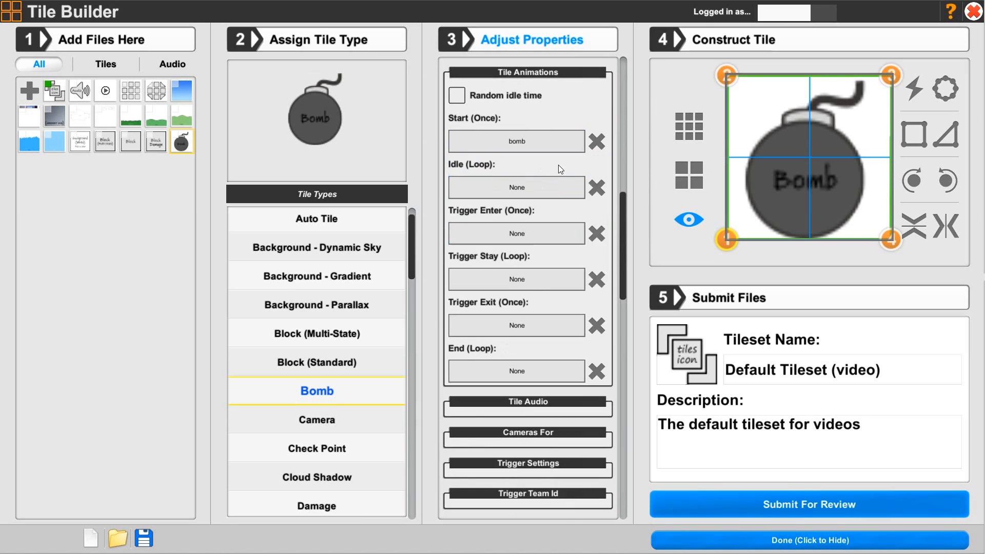
click(534, 193)
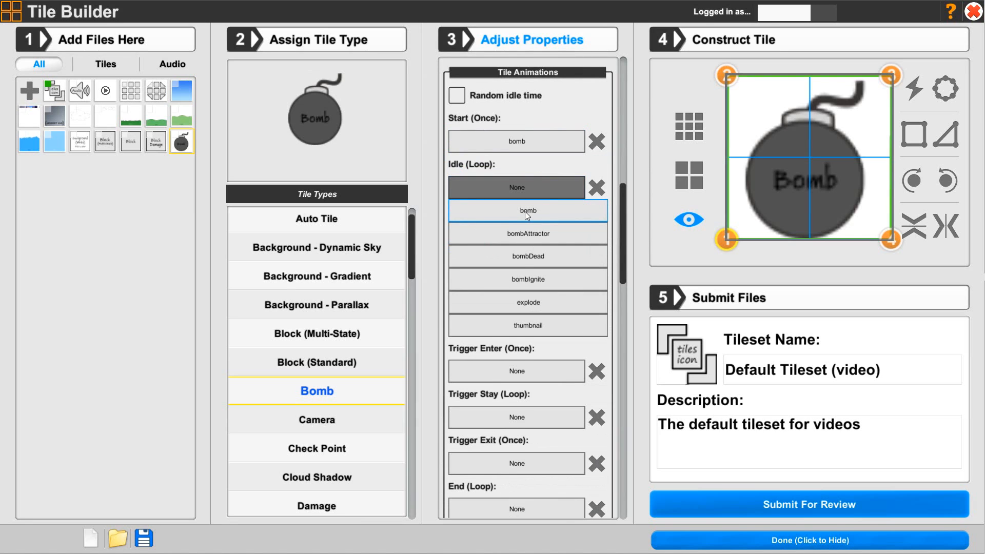
click(525, 211)
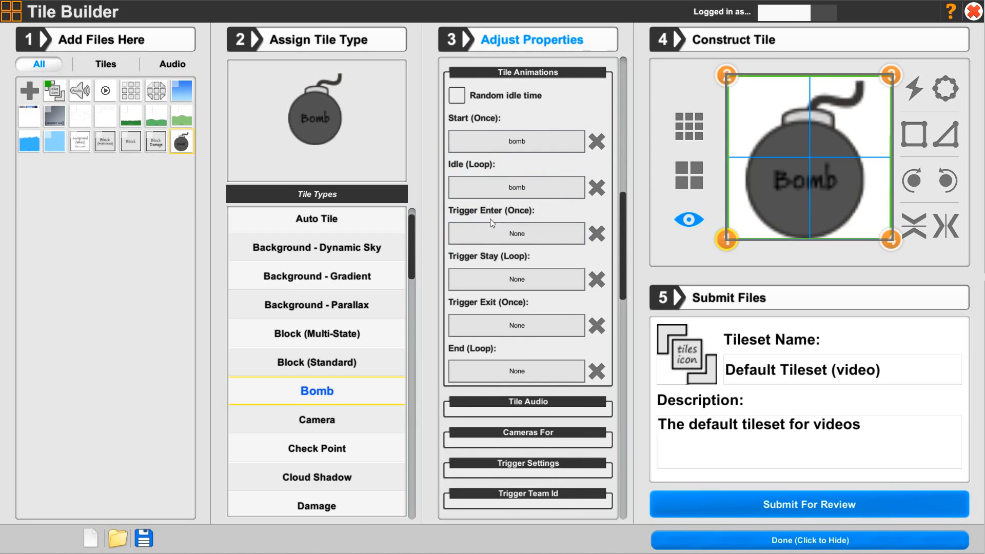
click(519, 233)
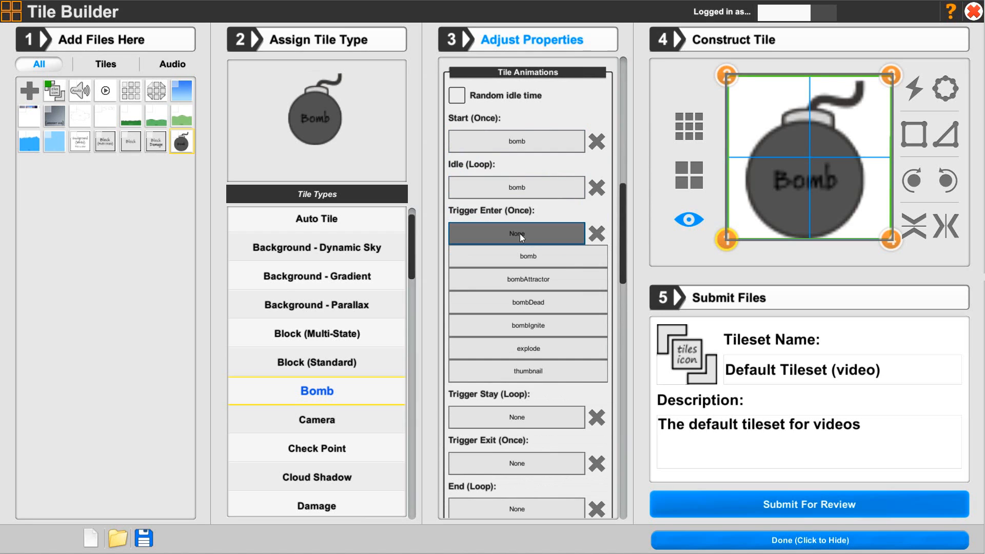
click(517, 325)
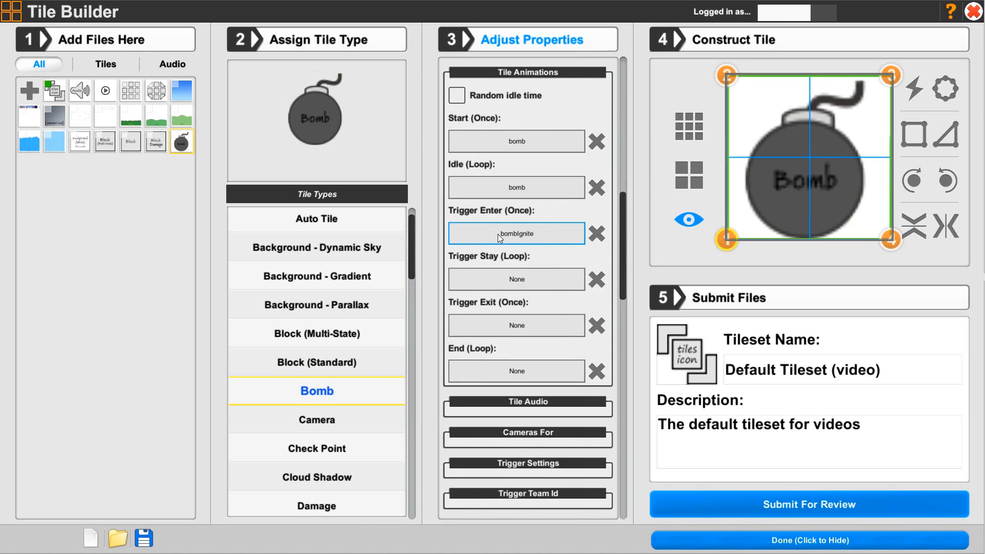
Review the bomb tile's audio event settings and collapse the Tile Animations and Tile Audio sections
click(498, 400)
scroll(497, 334, down, 3)
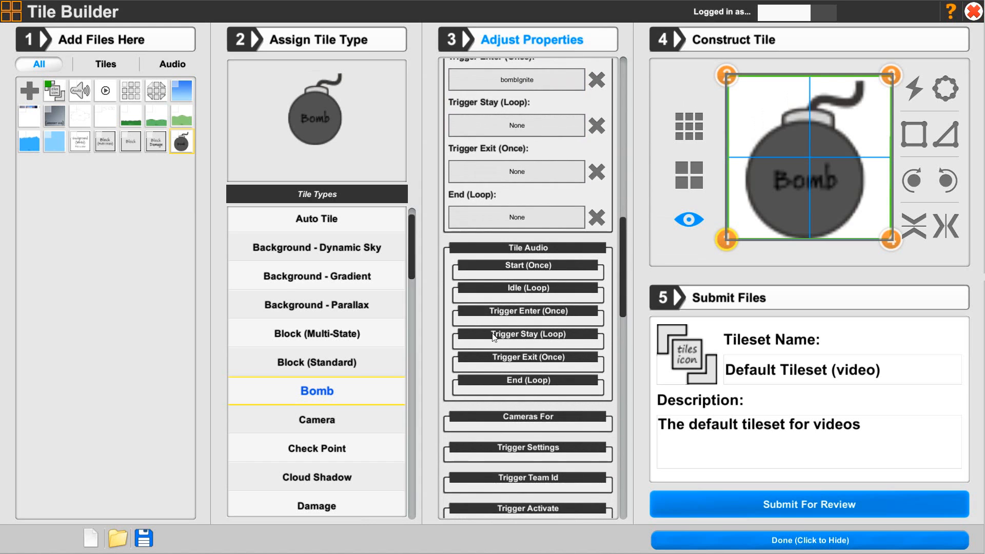
scroll(478, 359, up, 5)
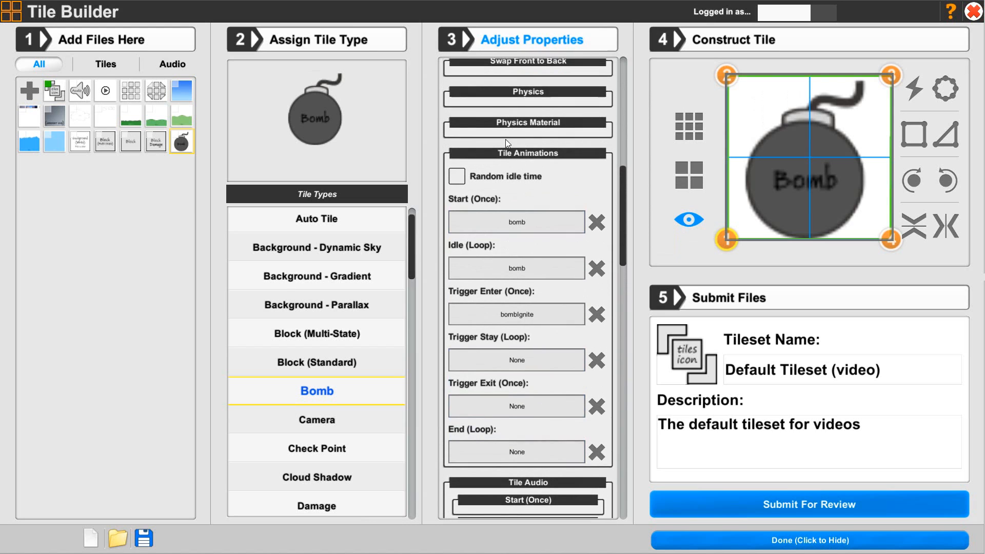
click(504, 171)
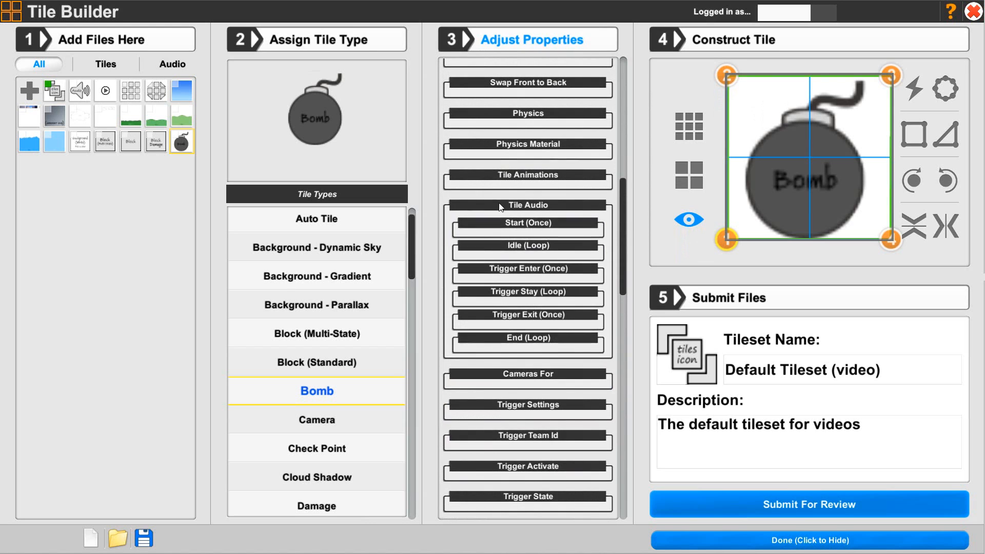
click(502, 206)
Check the bomb tile's trigger settings for enabling, repeat count and what can trigger it
drag(621, 297, 603, 452)
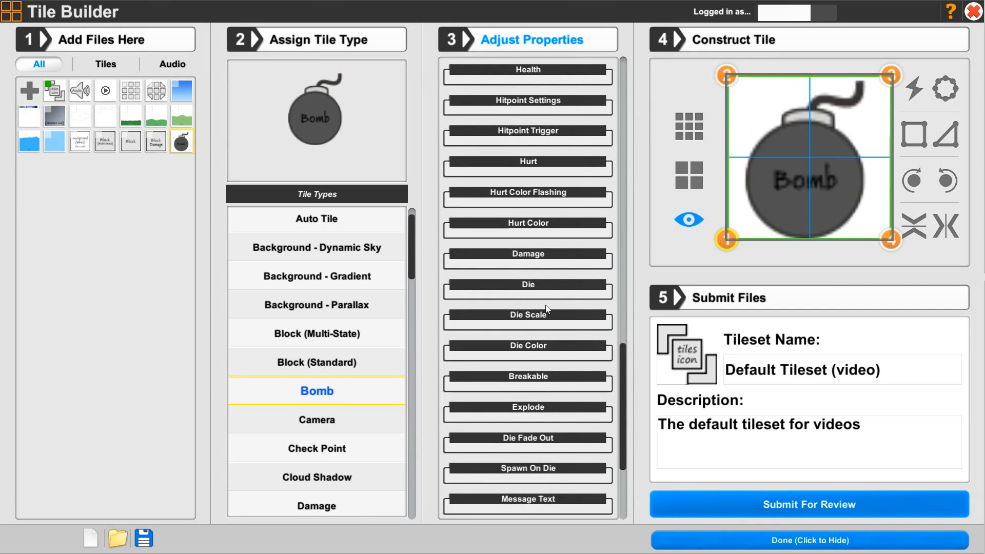
drag(620, 356, 623, 237)
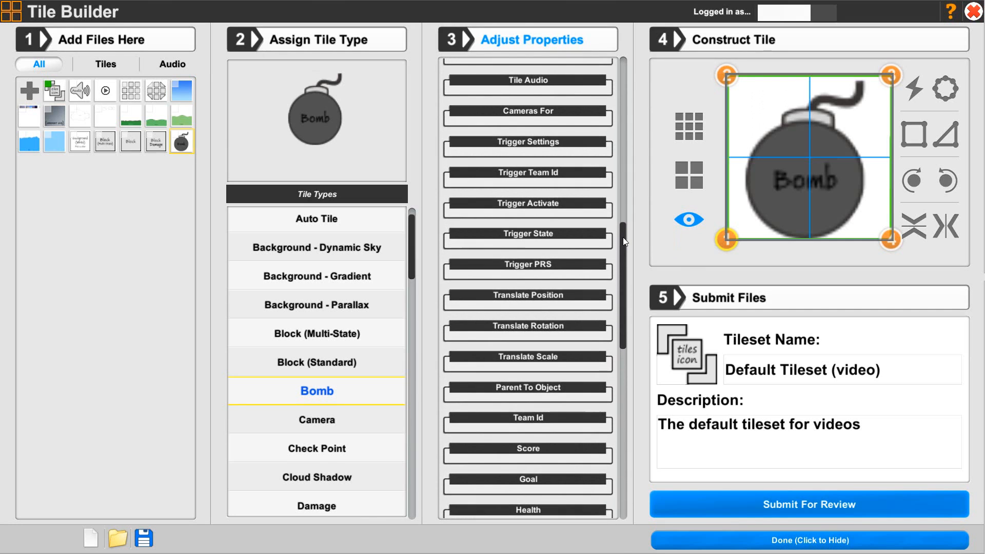
click(494, 140)
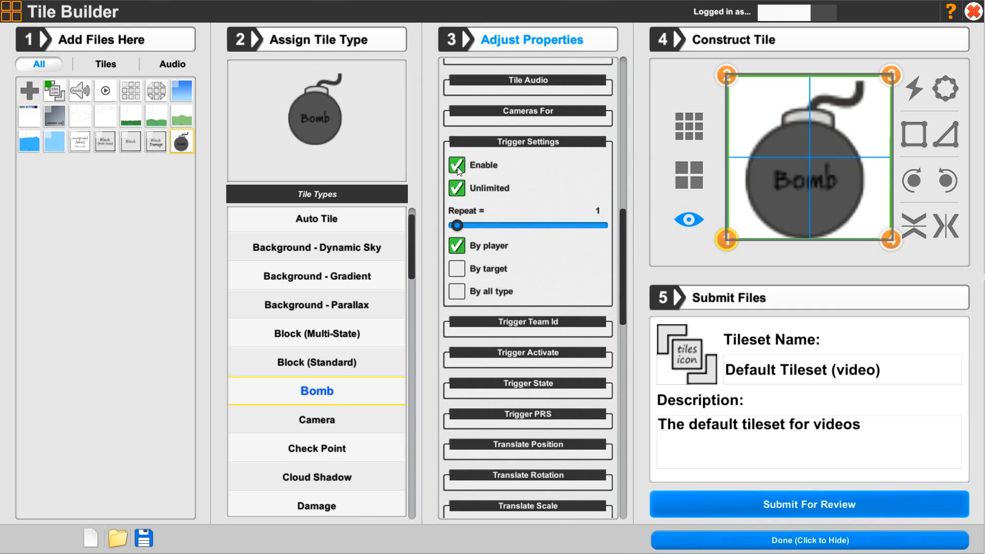
click(539, 145)
Turn off unlimited health in the bomb tile's health settings
drag(623, 270, 618, 389)
click(450, 84)
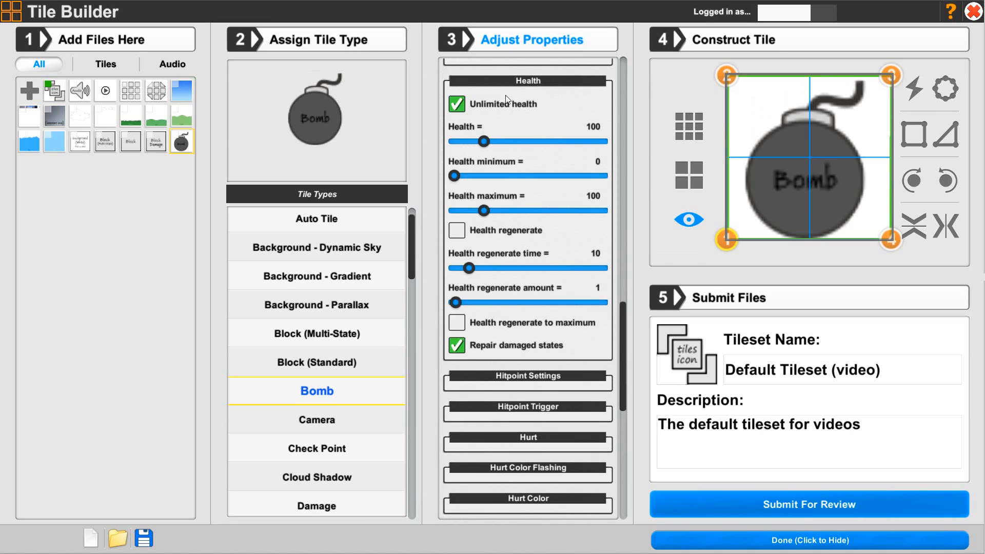
click(456, 104)
mouse_move(457, 141)
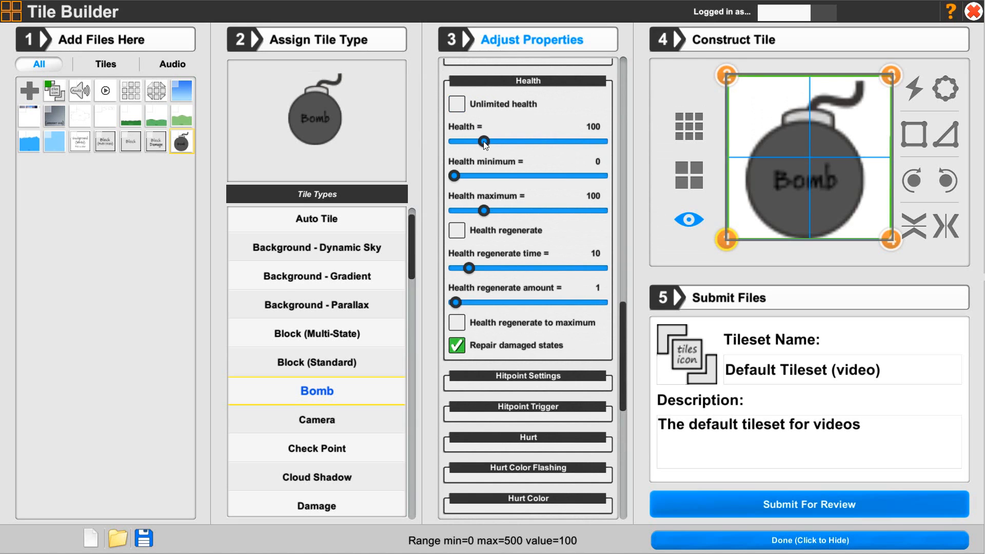
click(531, 83)
Collapse the health settings and review the bomb tile's hitpoint settings for enabling, alignment and hit height
click(503, 112)
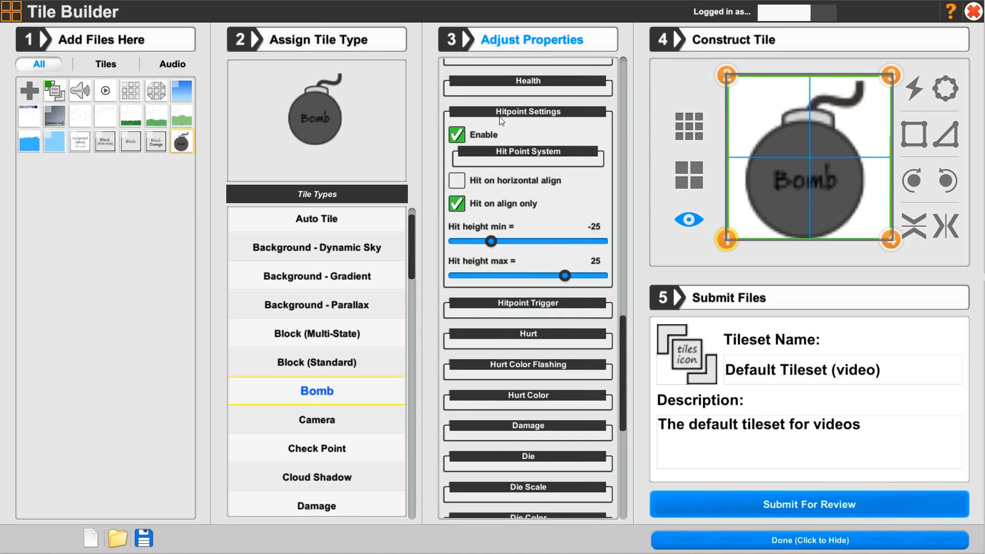
click(520, 114)
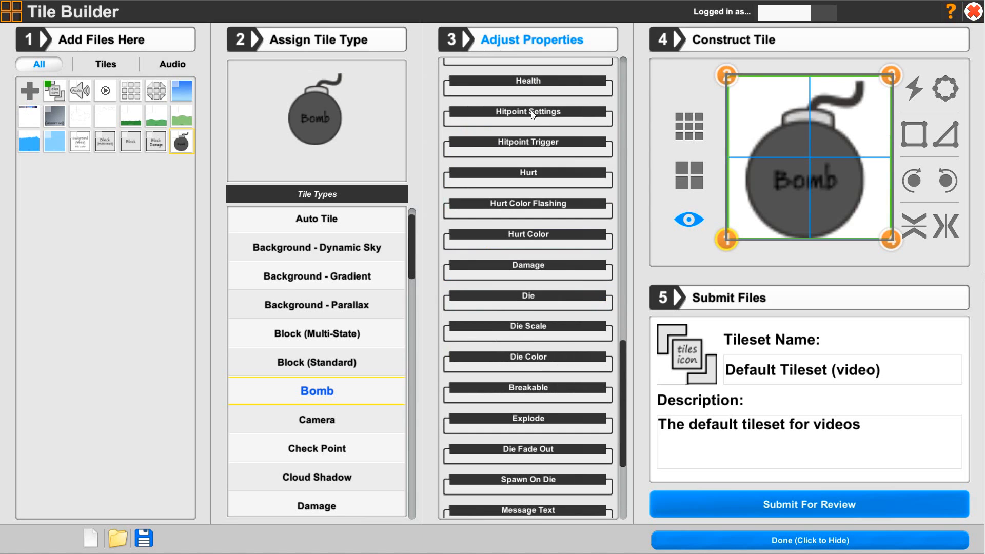
click(503, 113)
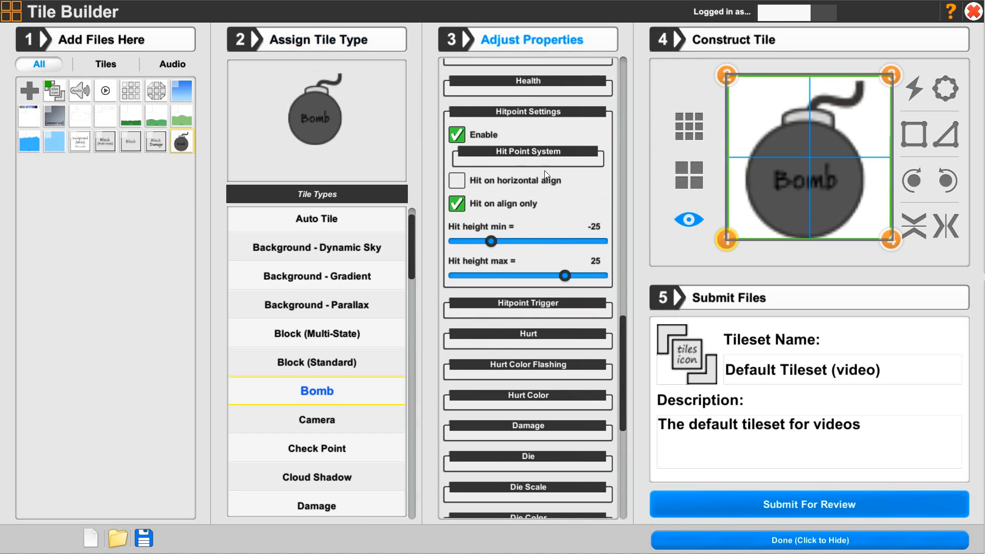
click(532, 116)
Review the bomb tile's hitpoint trigger placement and scale settings and its hurt settings
click(517, 145)
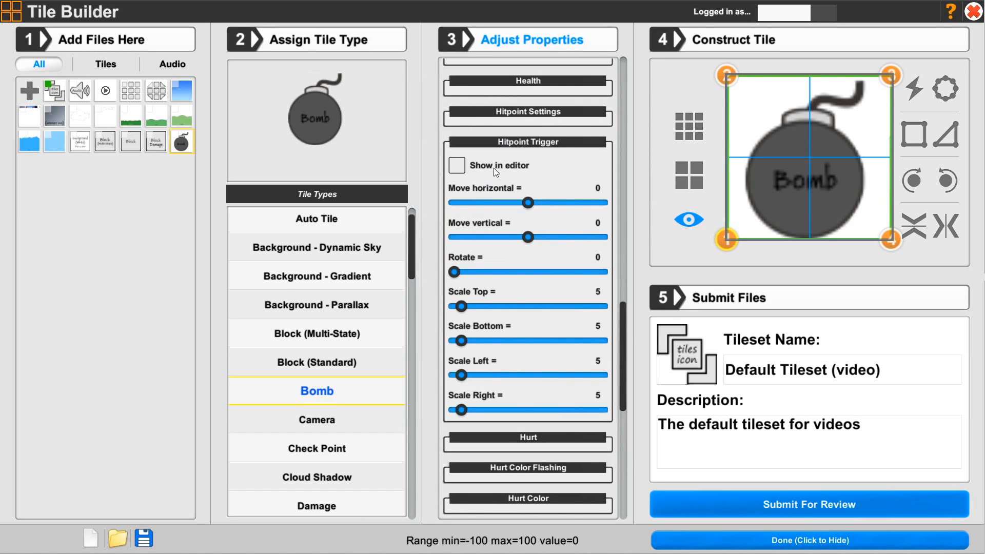
click(545, 144)
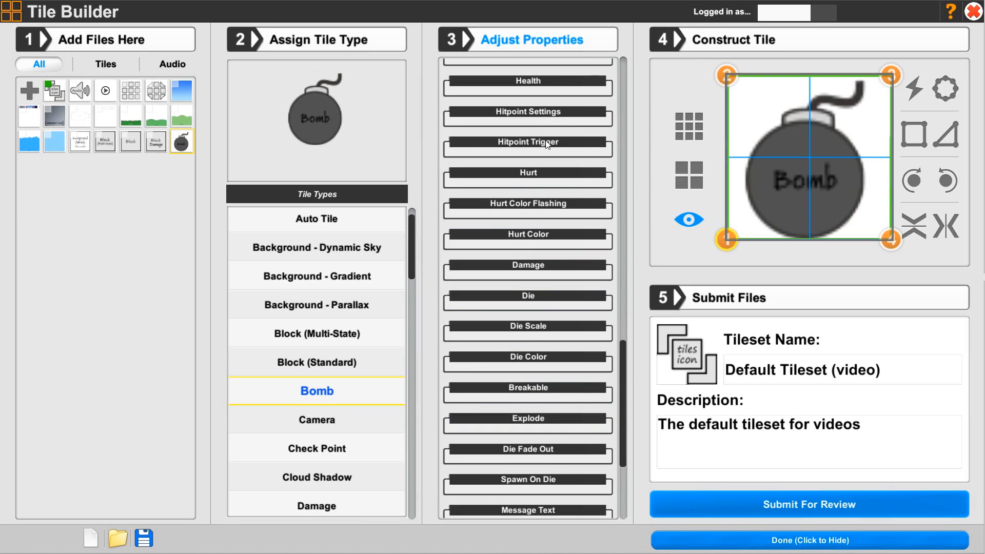
click(529, 172)
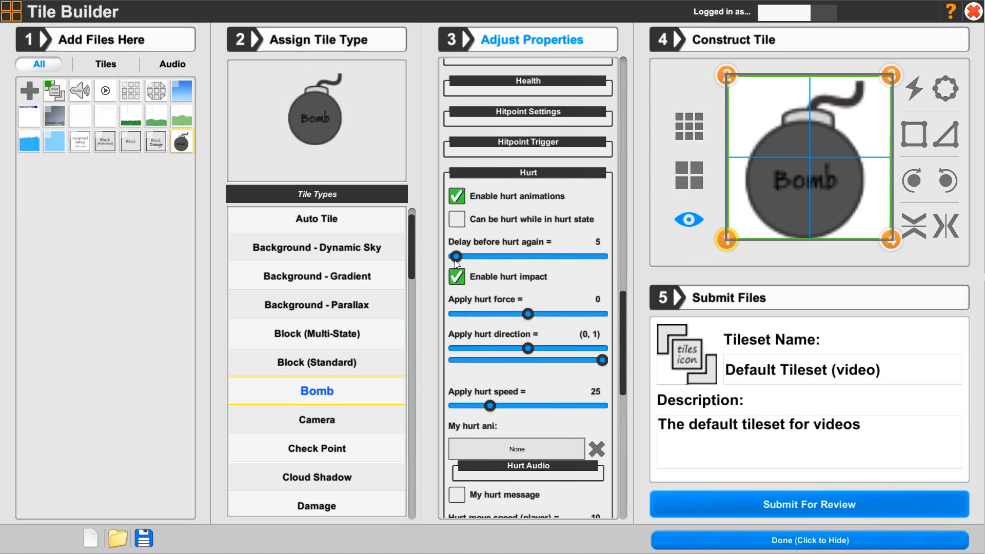
click(513, 173)
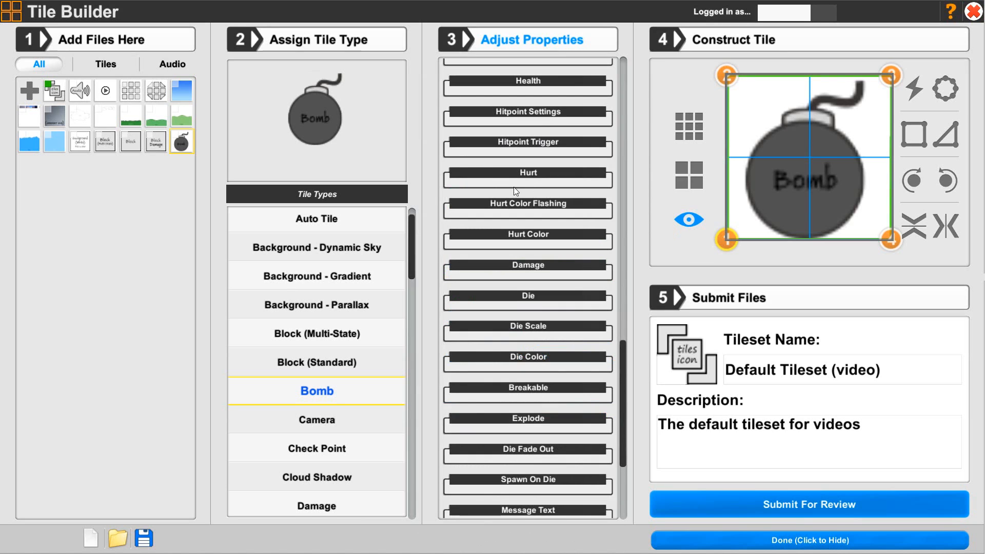
Configure the hurt color flashing with a fade time to color of 1, fade time back to original of 2 and 5 flashes
click(523, 205)
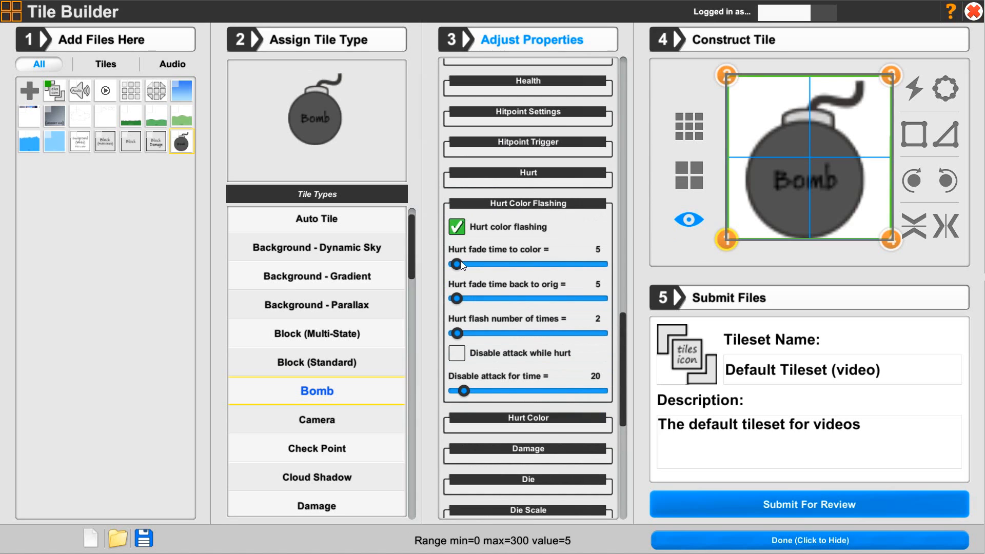
drag(458, 264, 451, 264)
drag(457, 298, 456, 305)
drag(457, 336, 462, 337)
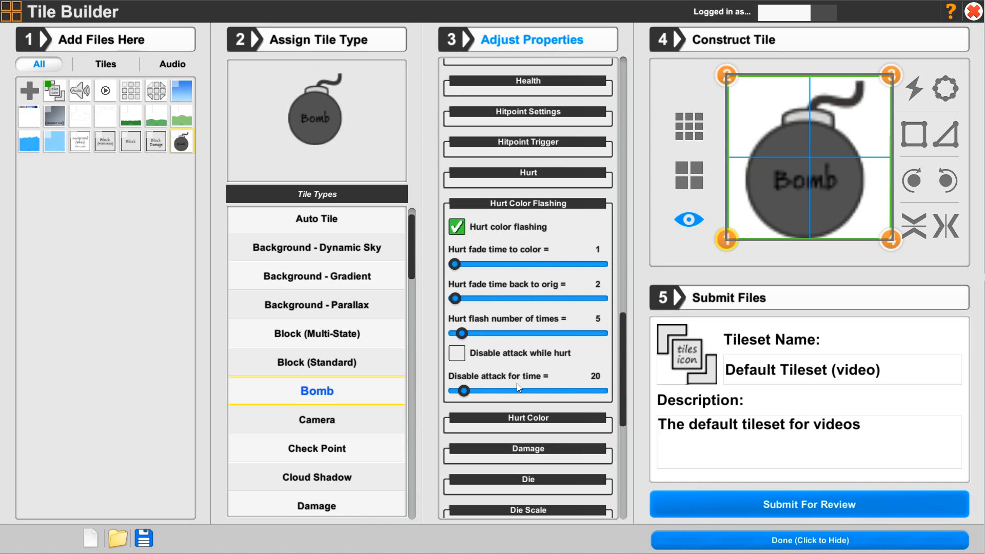
Set the hurt color's saturation level to 100 and collapse the Hurt Color and Hurt Color Flashing sections
click(511, 417)
scroll(513, 410, down, 2)
scroll(513, 409, down, 1)
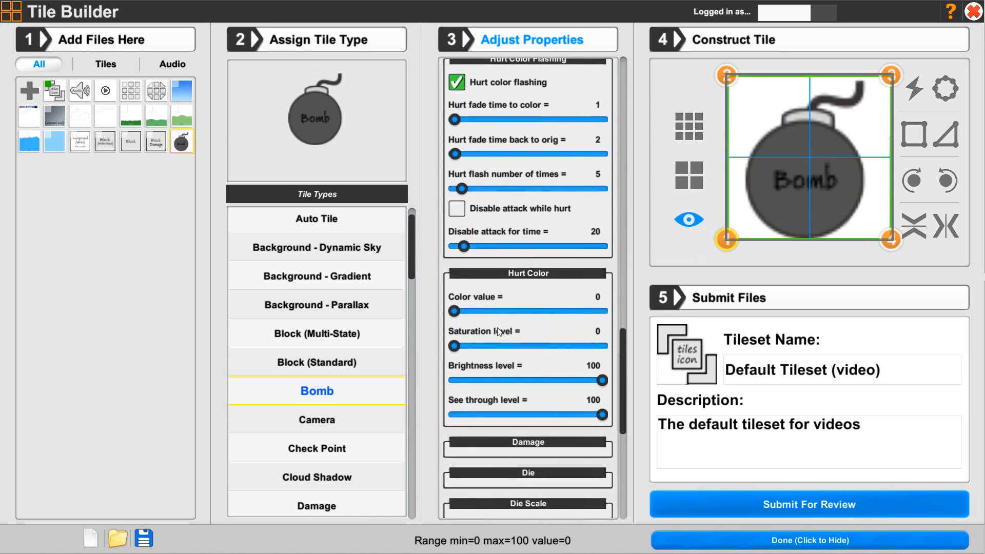
drag(454, 337, 612, 346)
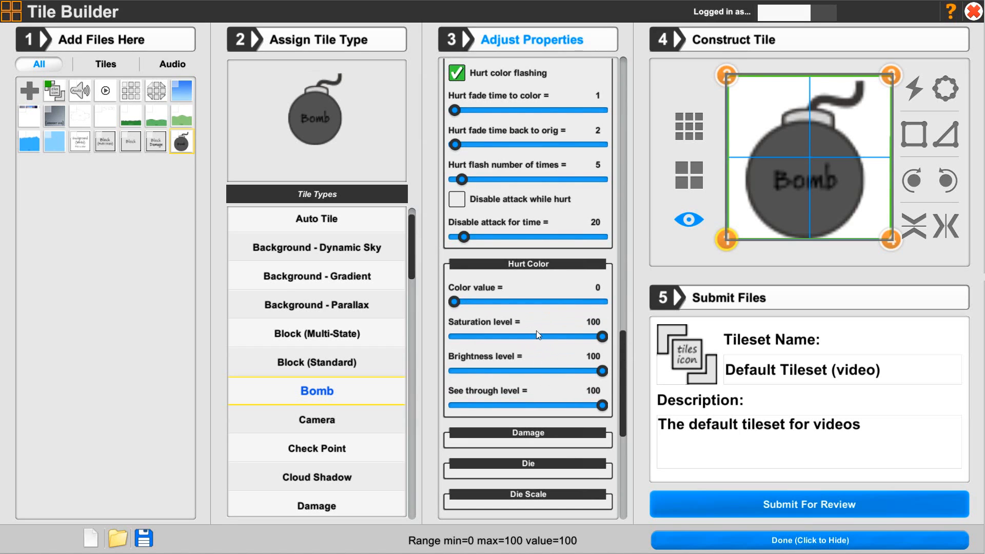
click(511, 265)
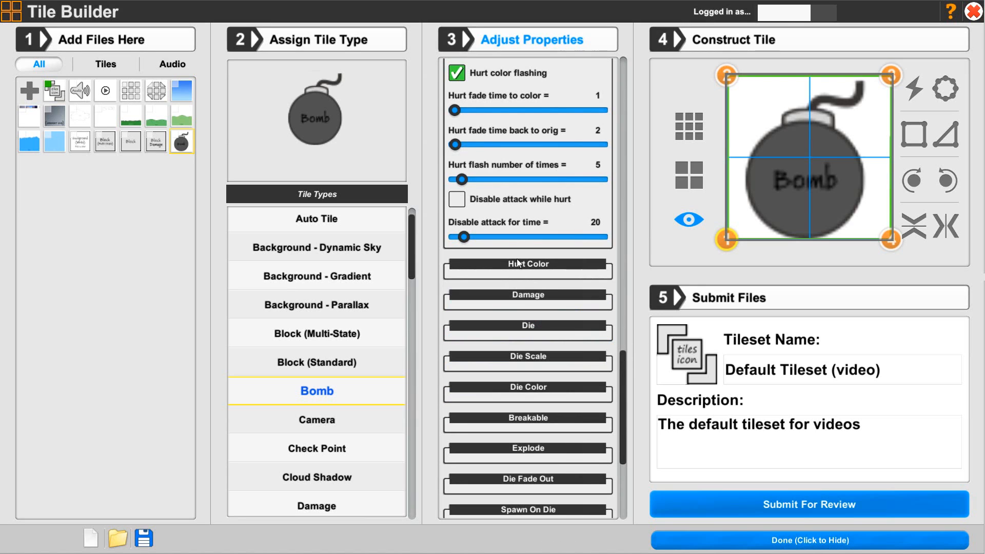
scroll(623, 337, up, 4)
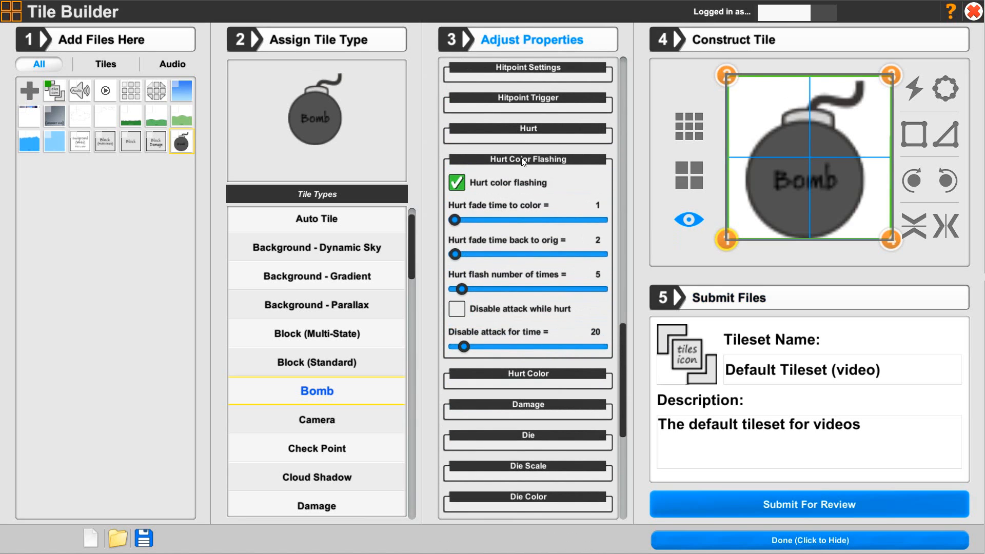
click(523, 160)
Assign bombDead as both the one-time die animation and the looping dead animation, and collapse the Die section
click(526, 248)
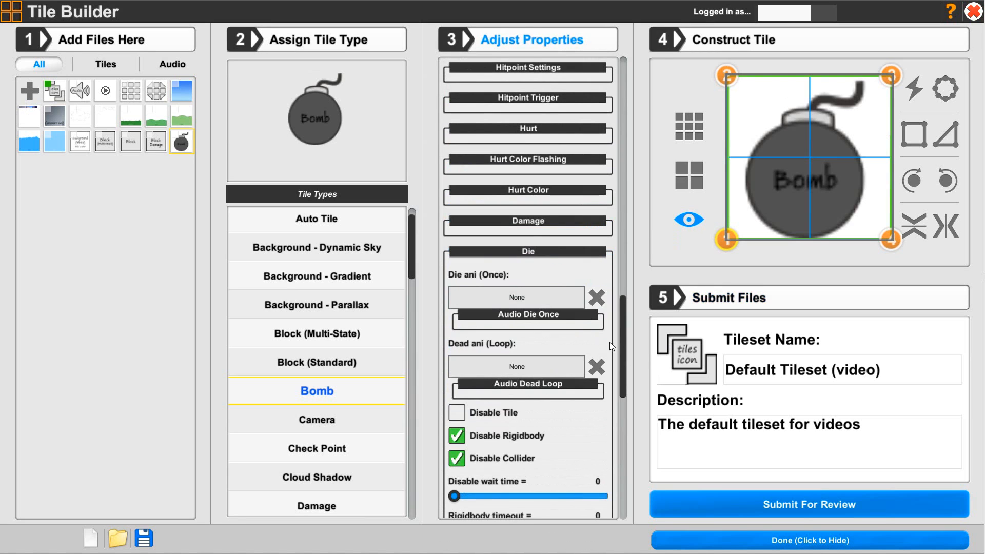
drag(621, 343, 617, 378)
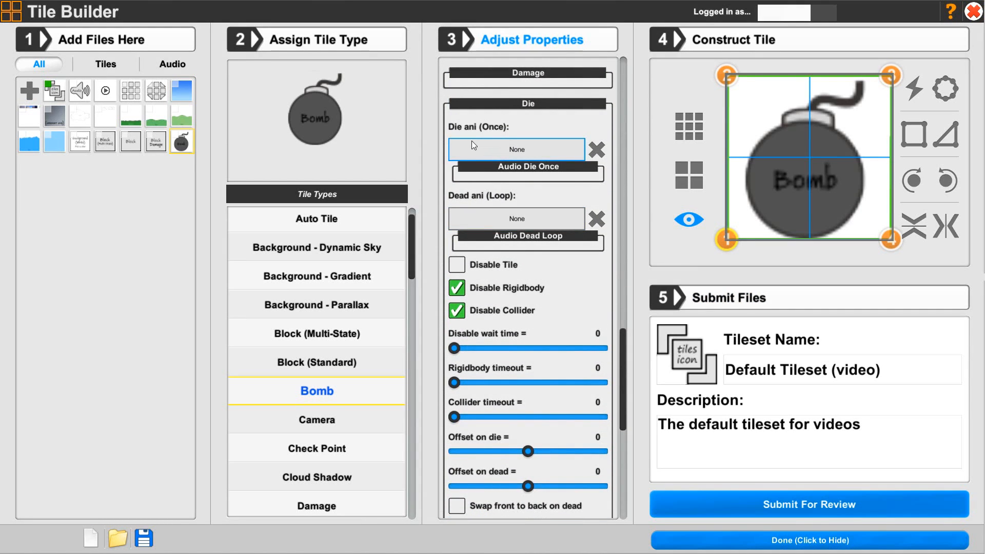
click(512, 147)
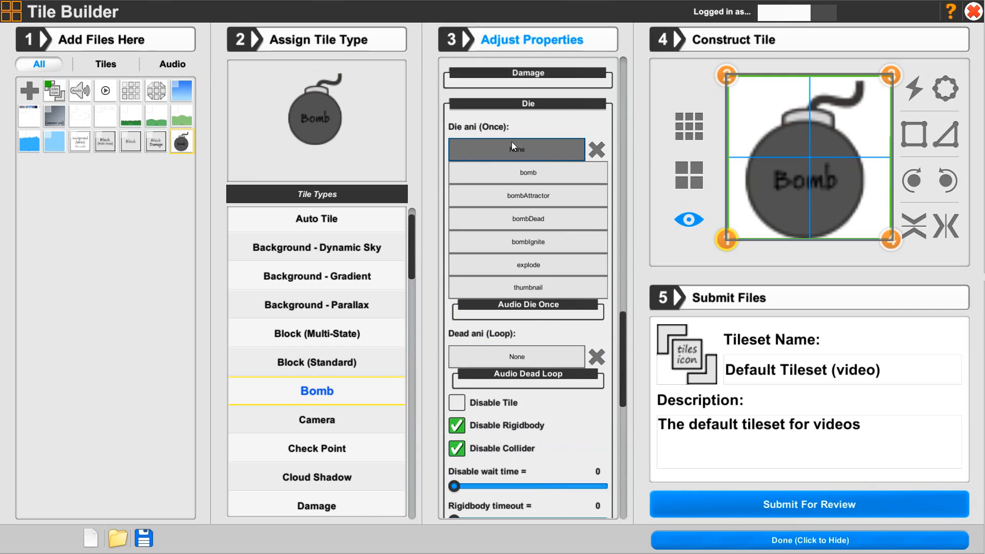
click(533, 219)
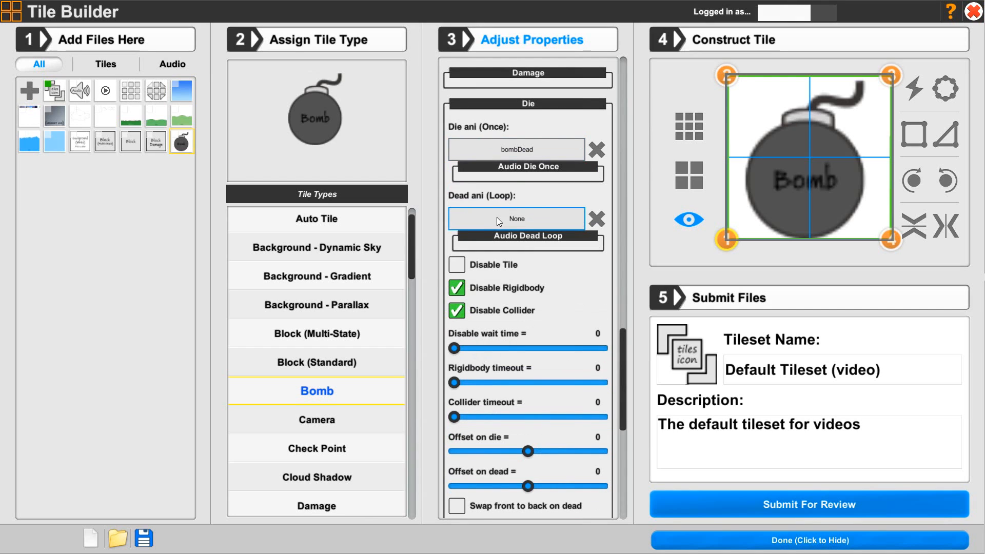
click(528, 218)
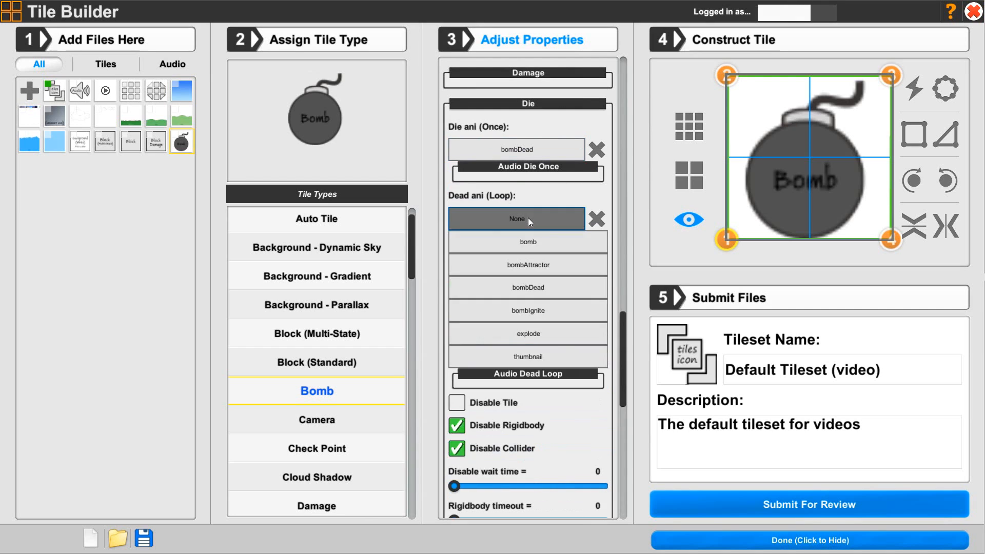
click(524, 288)
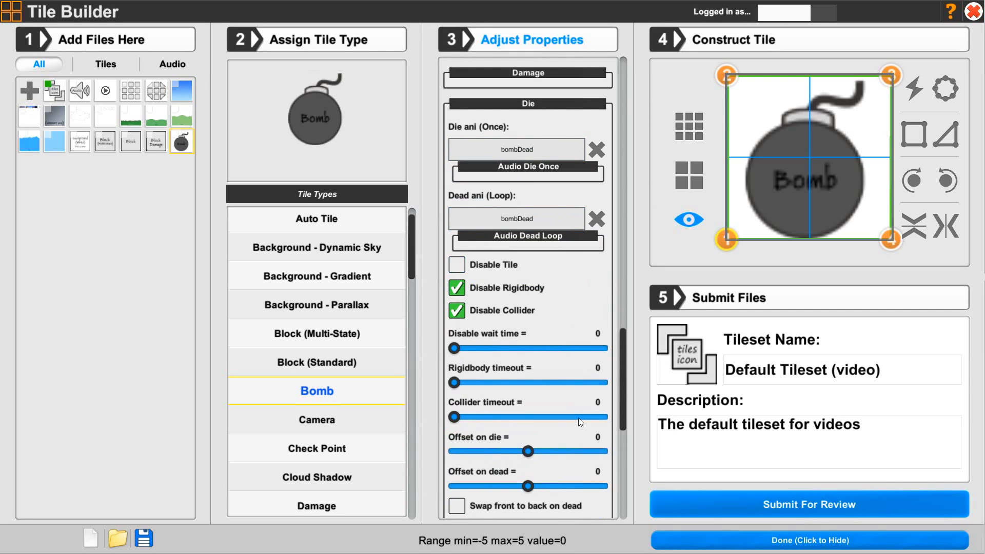
click(526, 102)
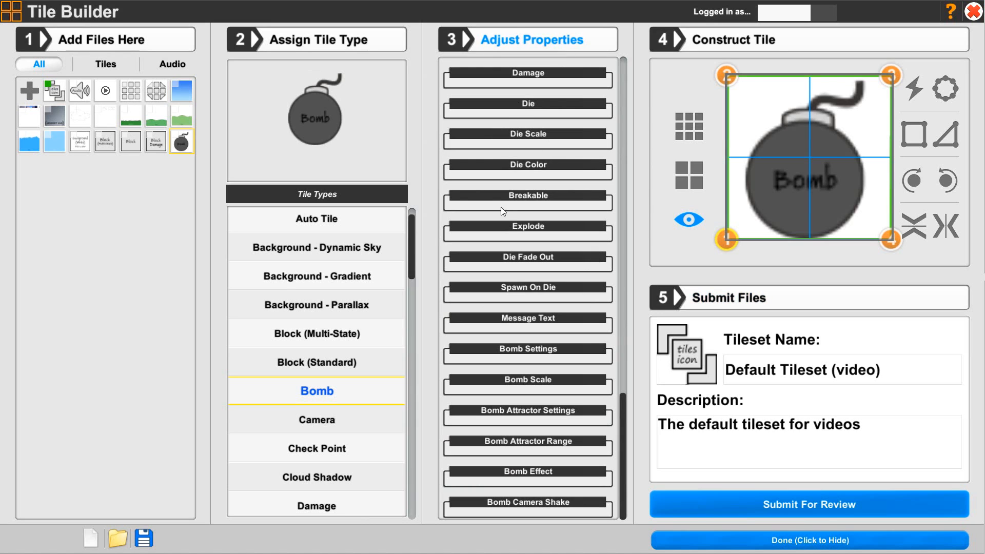
In the Explode settings, turn off Explode after dead and set Effect Range to 12 and Effect hitpoints to 10
click(501, 230)
scroll(473, 251, down, 3)
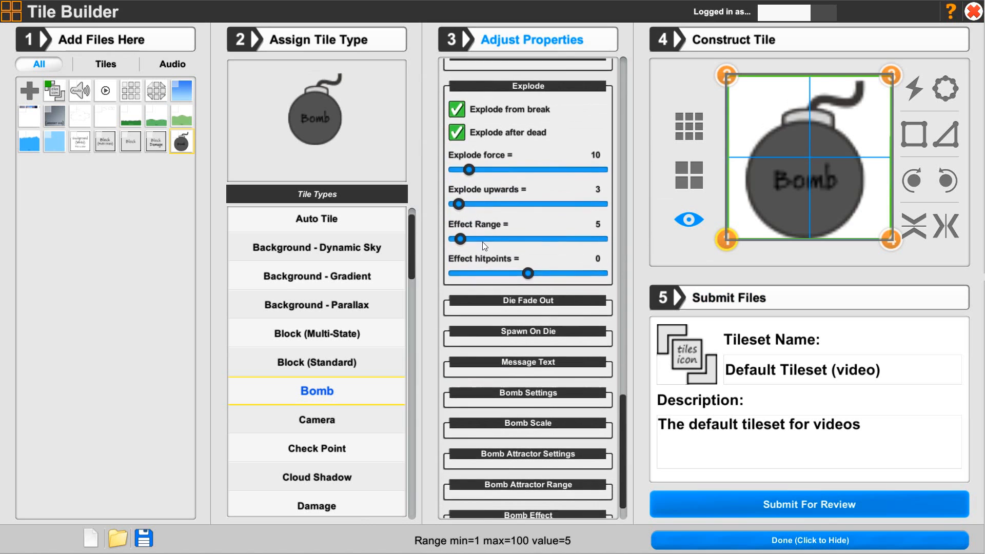
click(456, 119)
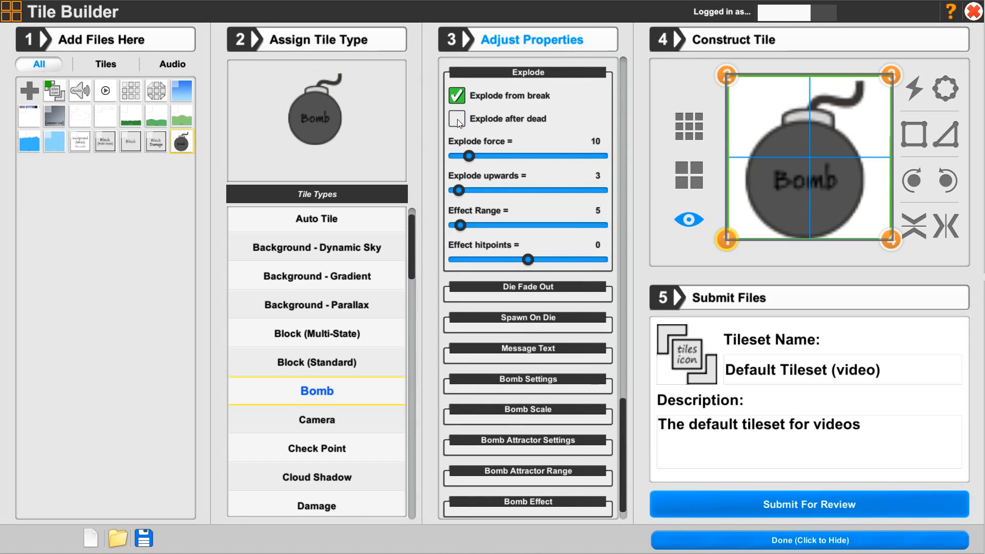
mouse_move(501, 157)
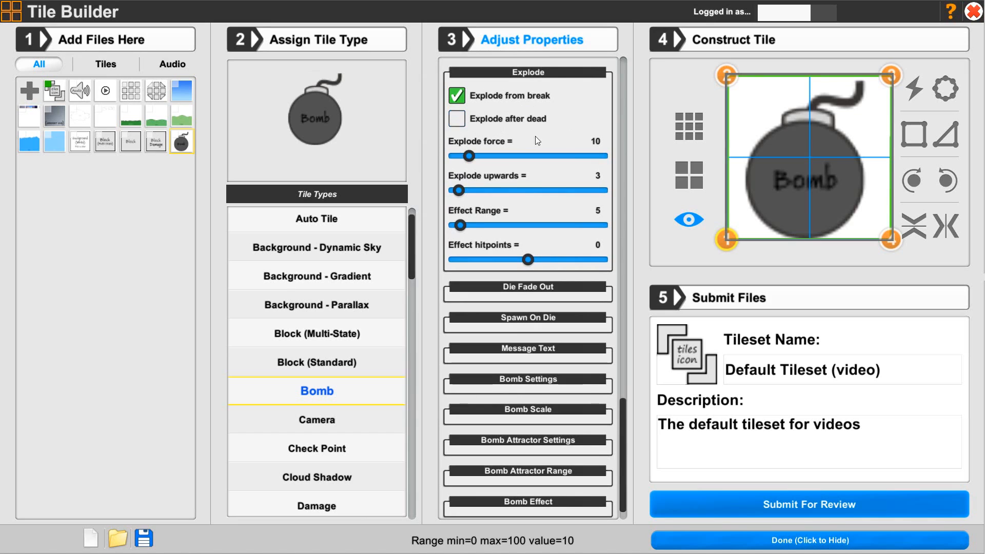
drag(468, 229, 475, 229)
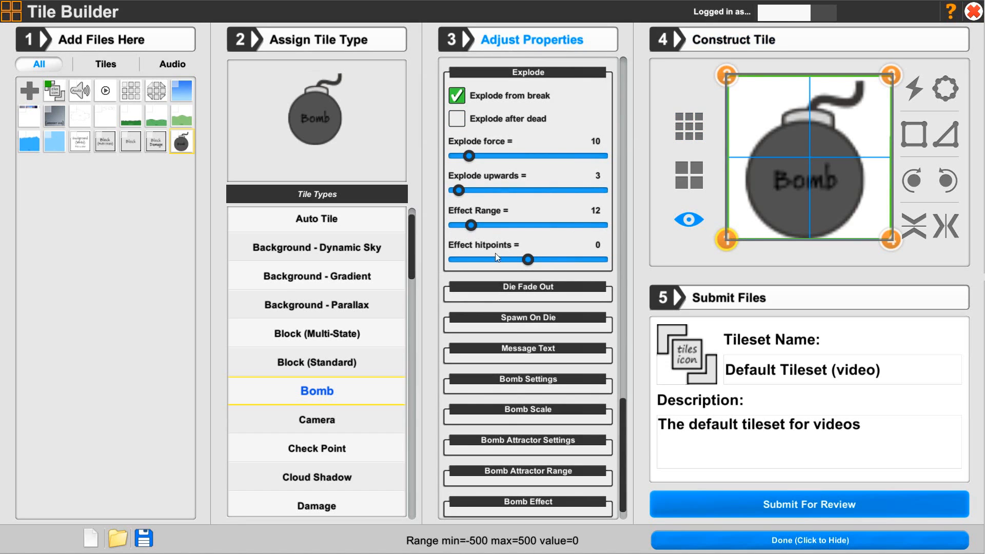
click(534, 261)
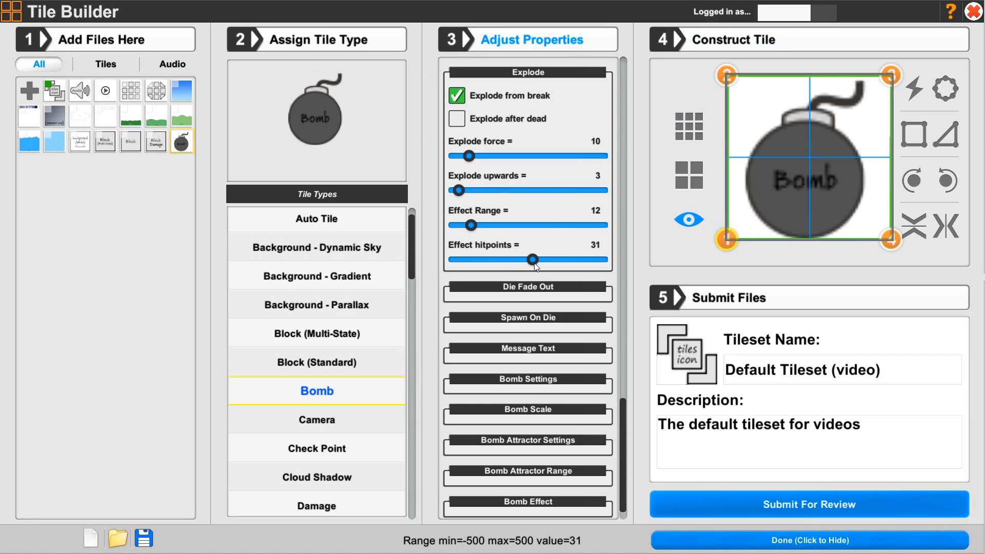
drag(534, 262, 531, 266)
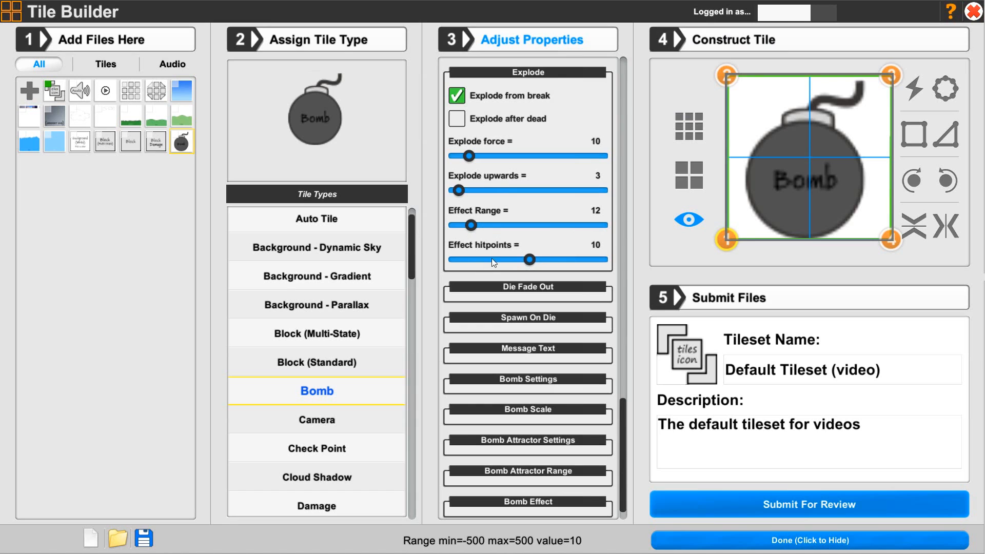